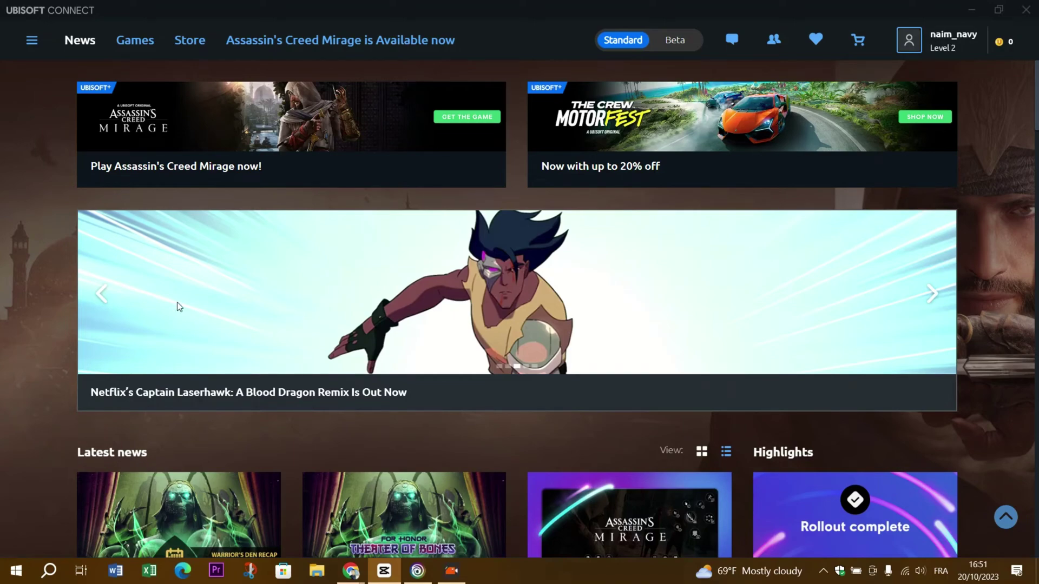
scroll(387, 320, down, 3)
scroll(395, 318, down, 1)
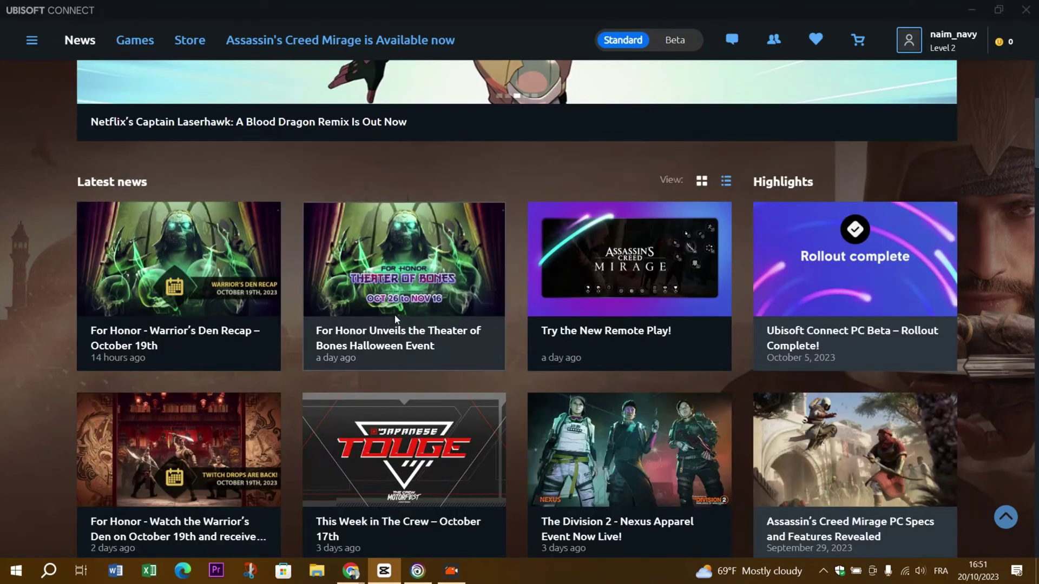
scroll(395, 319, down, 2)
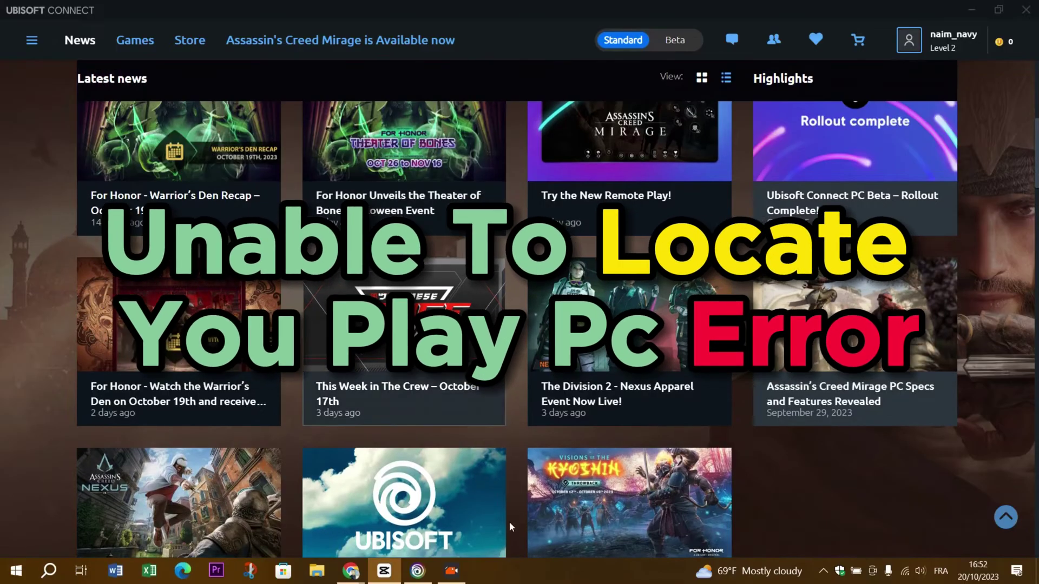
scroll(501, 334, up, 6)
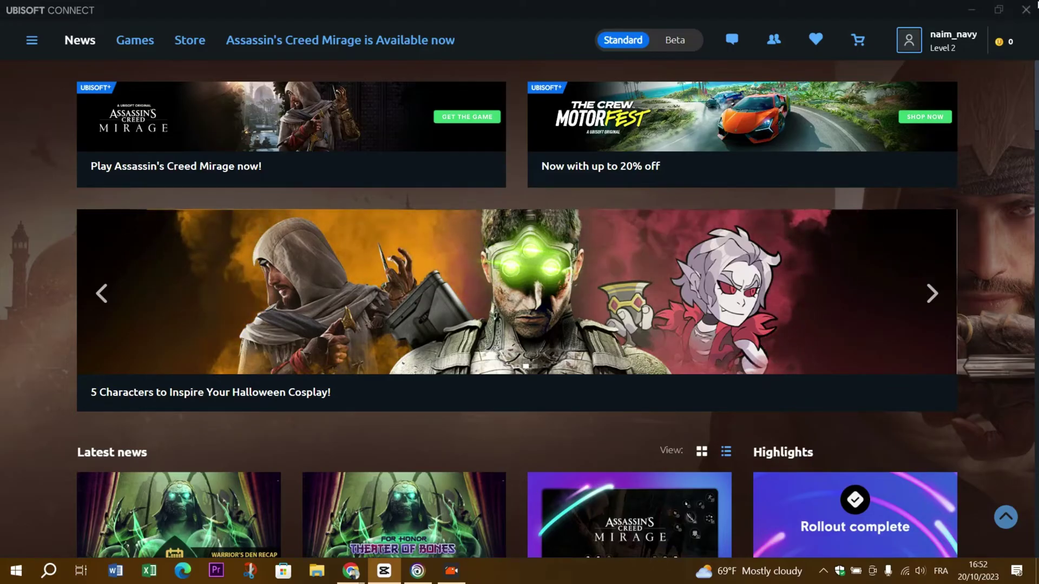
Close Ubisoft Connect and bring up the computer's power options with Restart, leaving them without choosing one.
click(1026, 9)
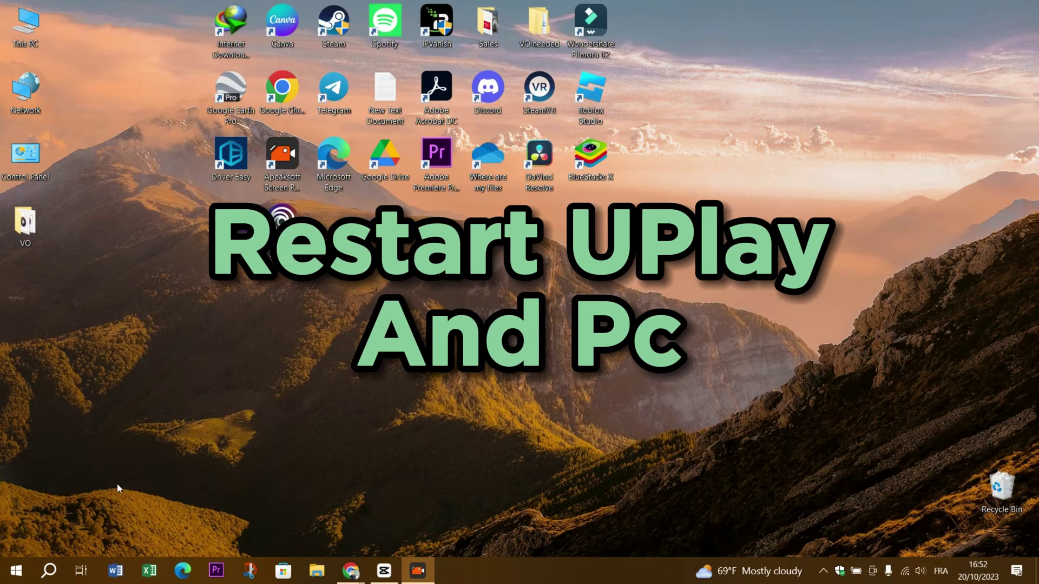
click(7, 580)
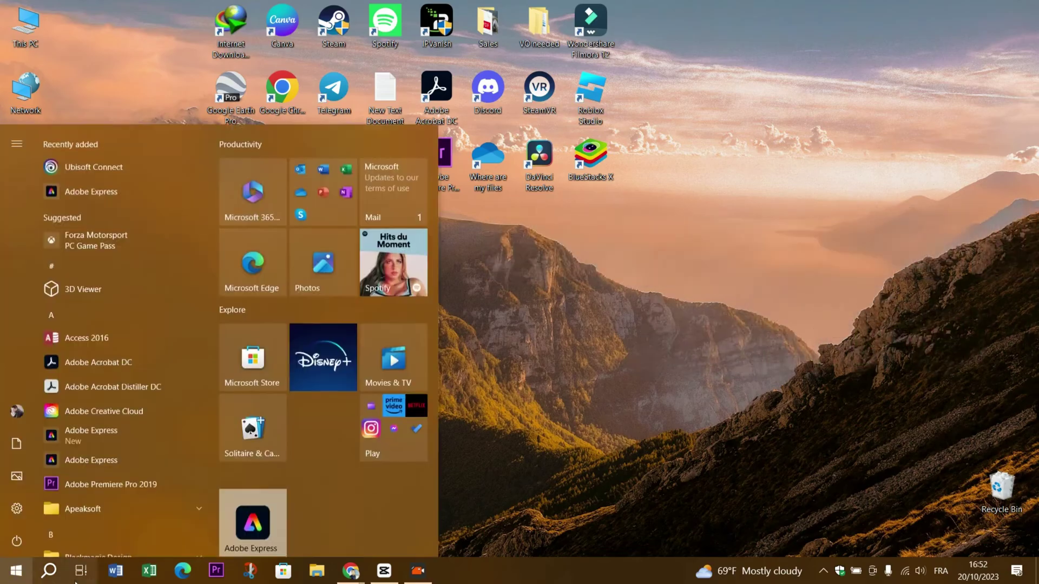
click(16, 539)
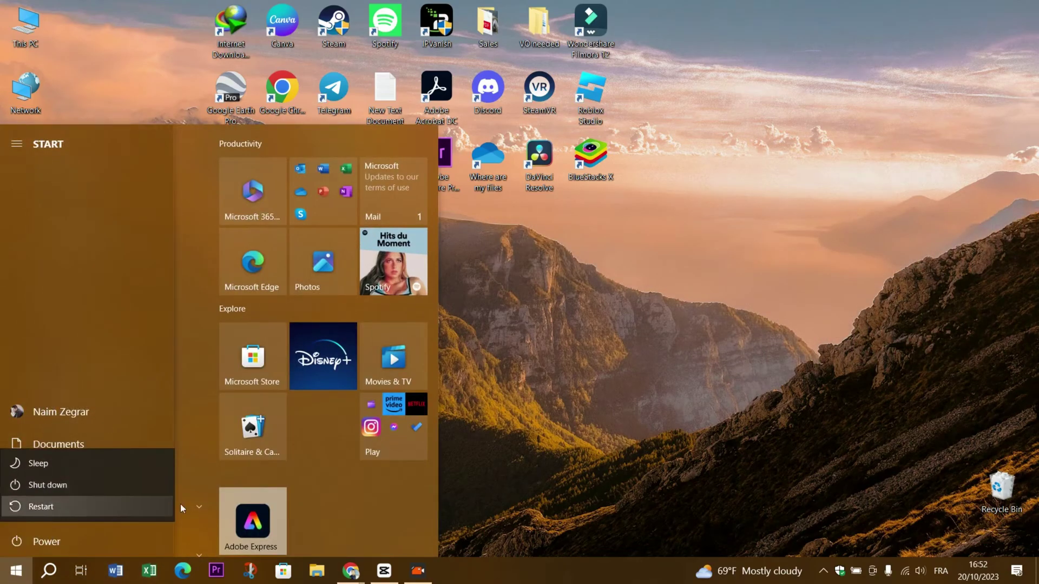
click(629, 374)
click(569, 435)
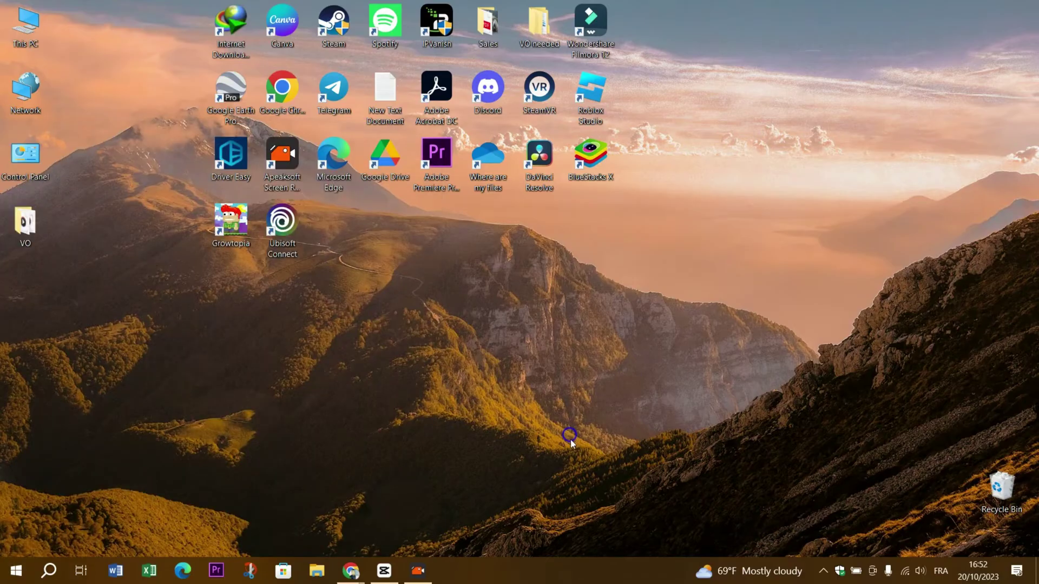
Check the computer's Wi-Fi connection in the list of available networks and return to the desktop.
click(904, 571)
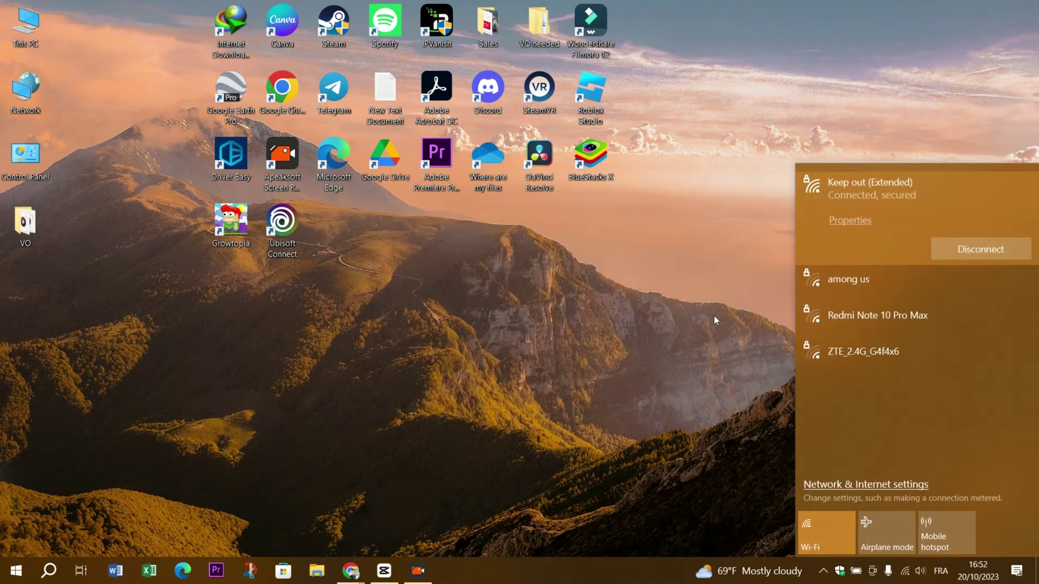
click(695, 315)
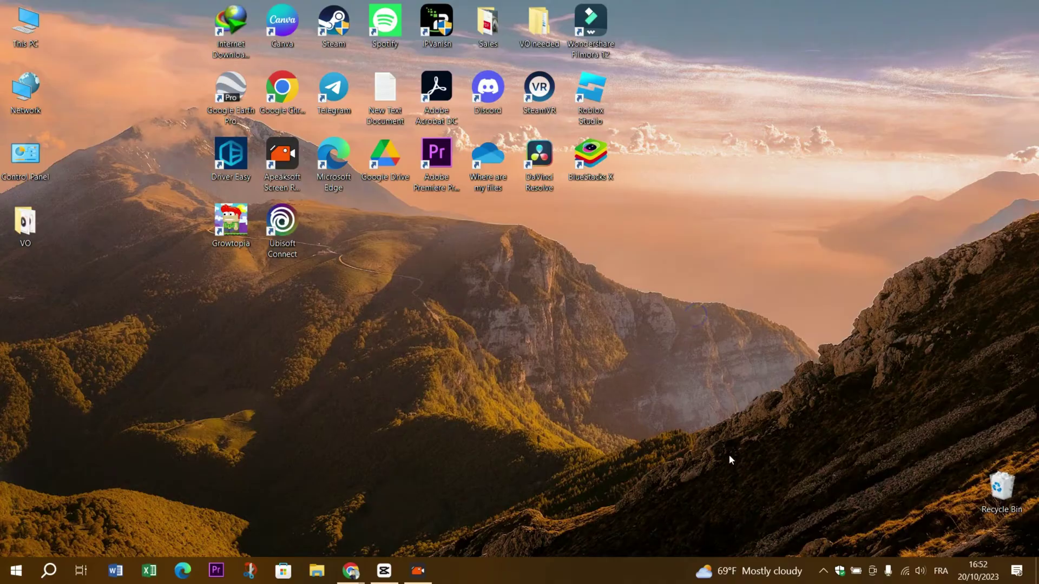
click(49, 571)
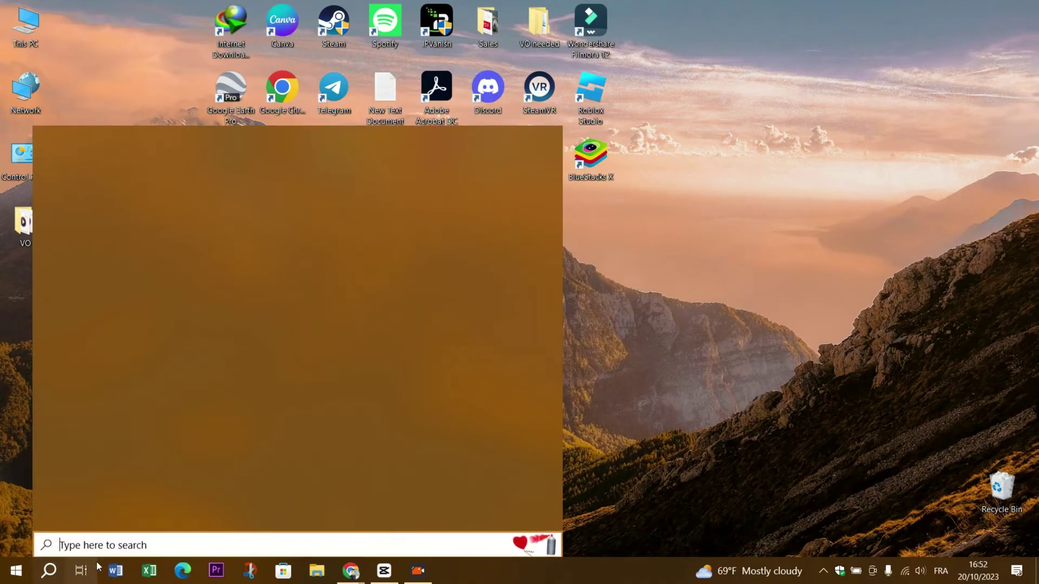
click(652, 411)
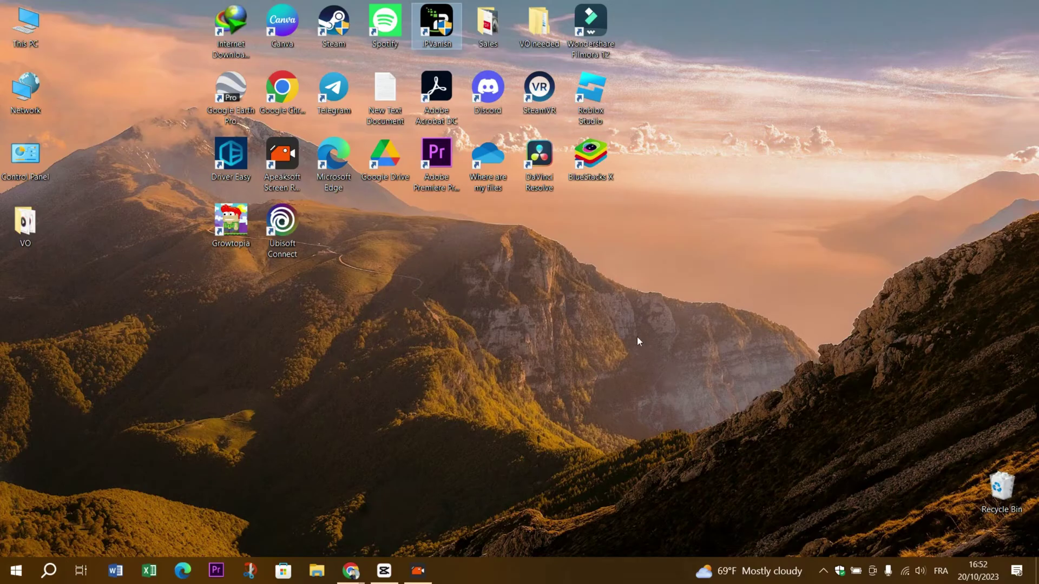
Open Windows Security's firewall and network protection and go to the apps allowed through Windows Defender Firewall.
click(839, 570)
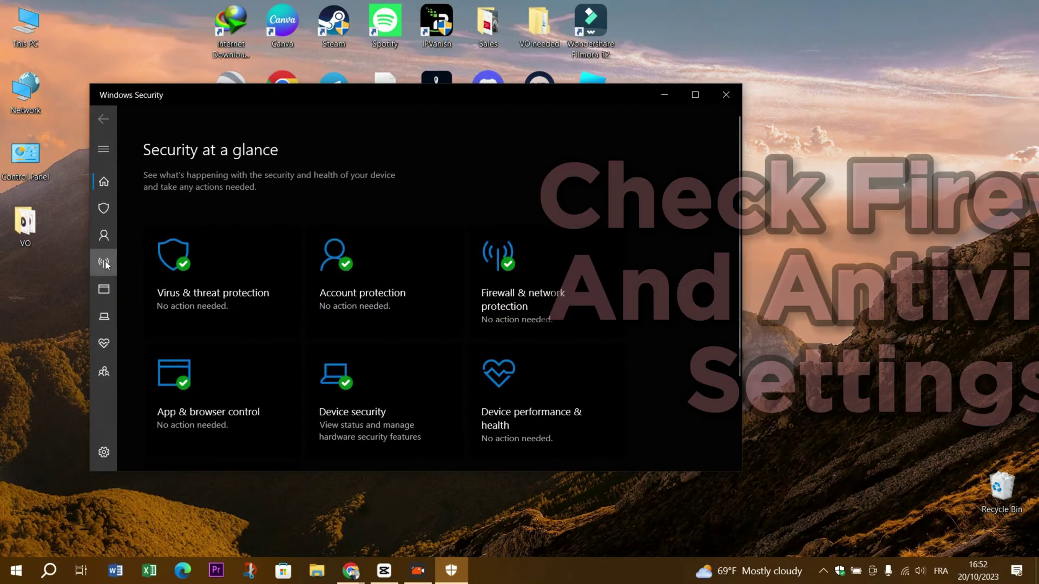
click(104, 263)
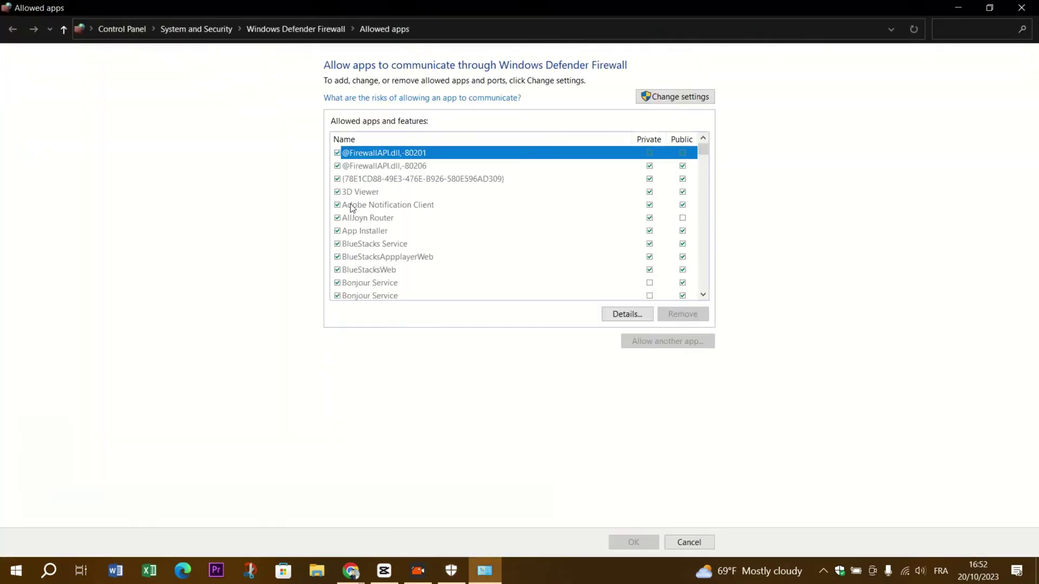
Examine which allowed apps have private and public network access, and close the firewall and Windows Security windows.
scroll(519, 206, down, 7)
scroll(521, 226, down, 3)
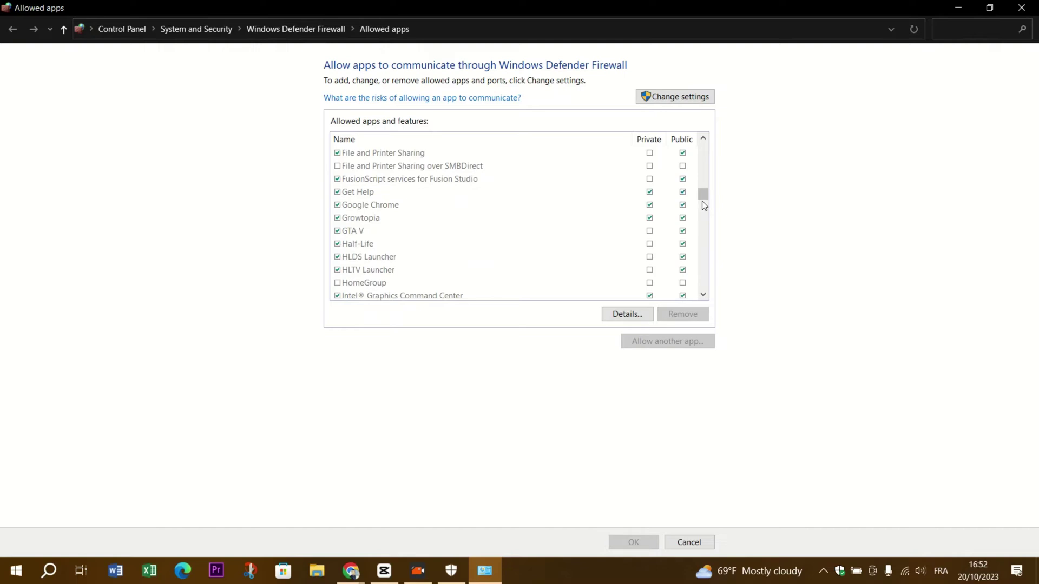
drag(702, 200, 702, 287)
scroll(405, 252, up, 12)
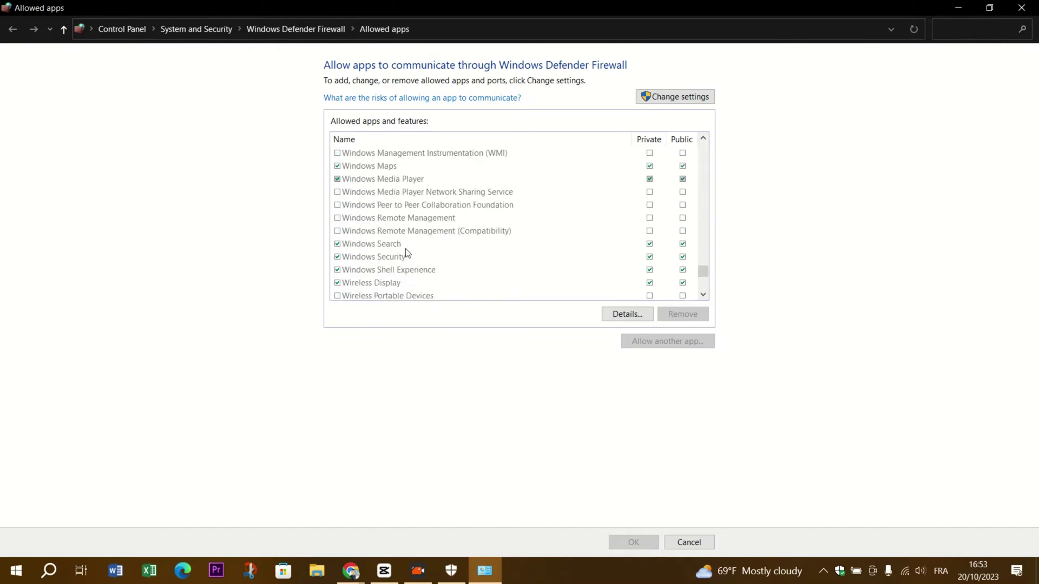
scroll(407, 252, down, 2)
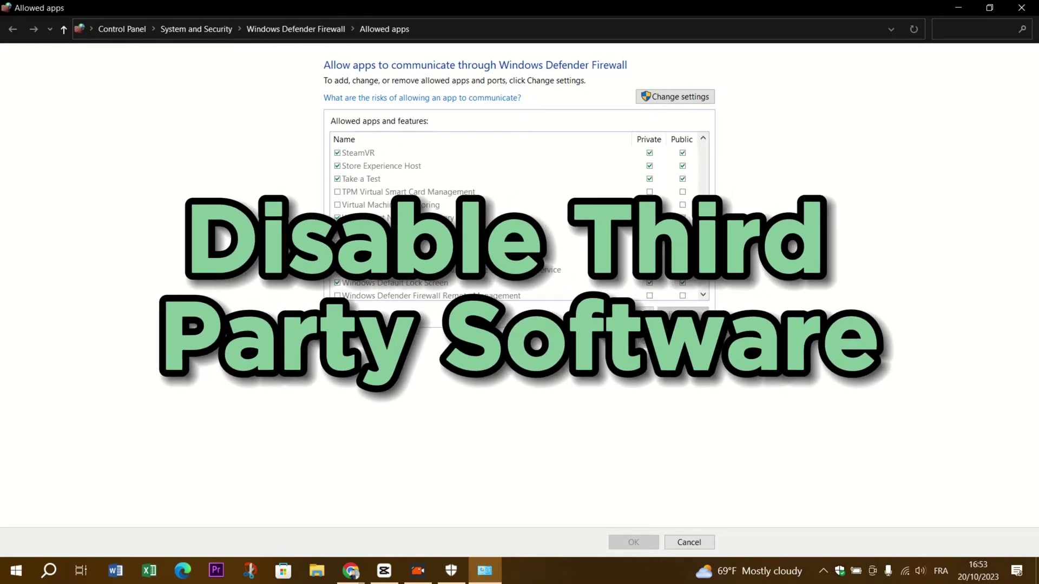
scroll(534, 151, up, 6)
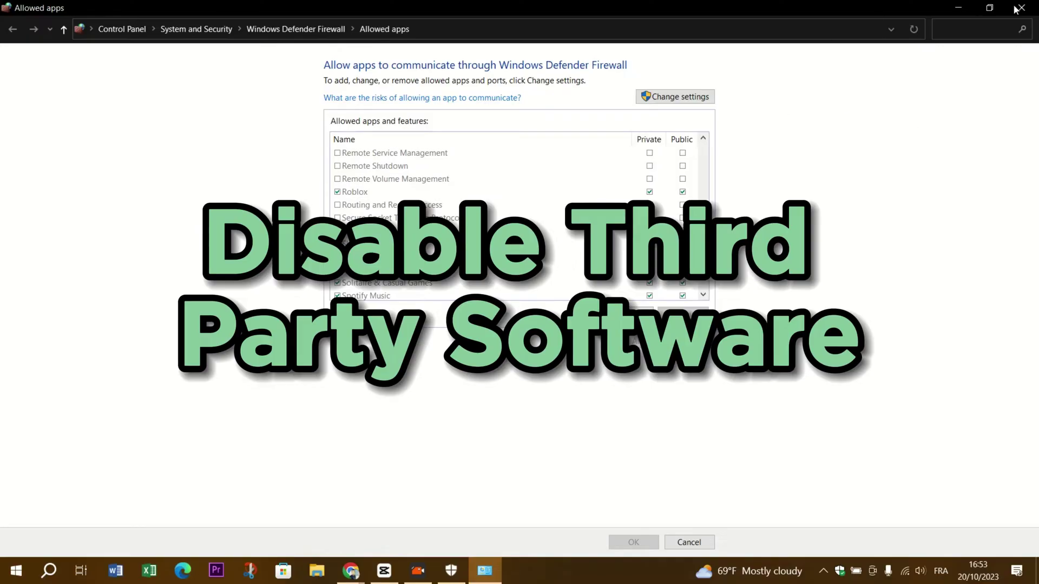
scroll(460, 226, up, 2)
scroll(460, 227, down, 10)
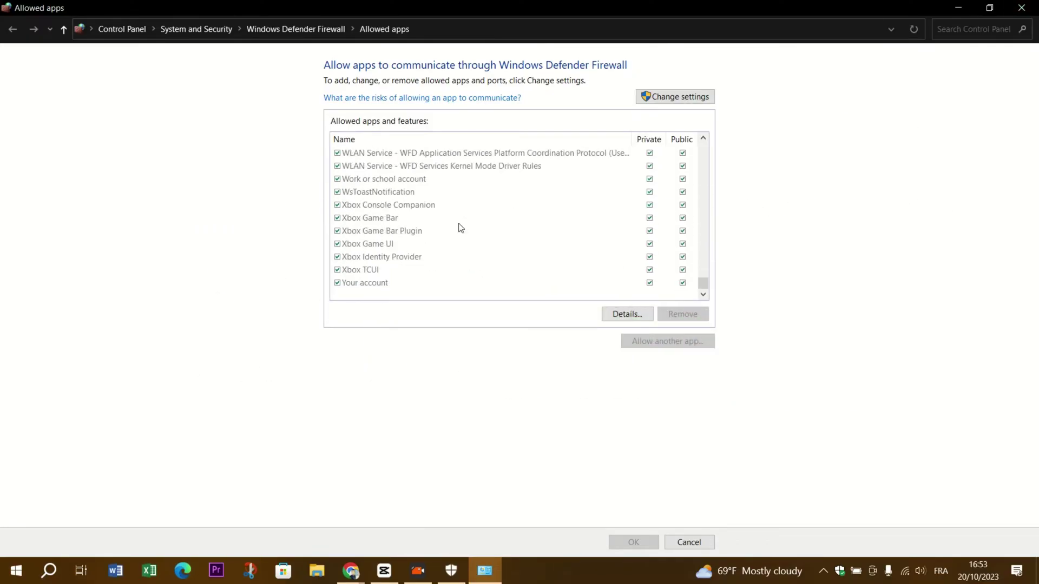
scroll(460, 227, up, 10)
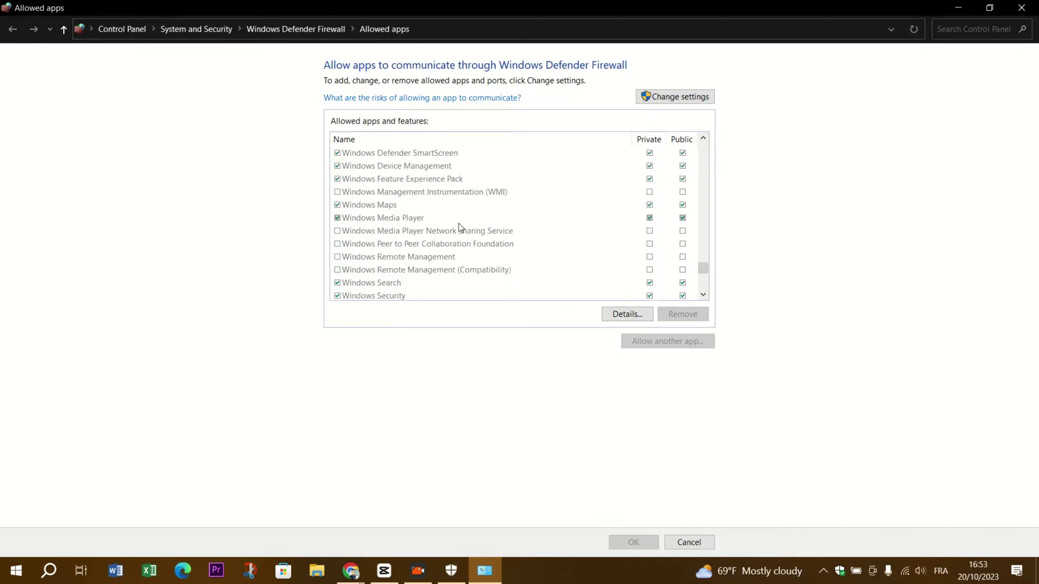
scroll(460, 227, up, 12)
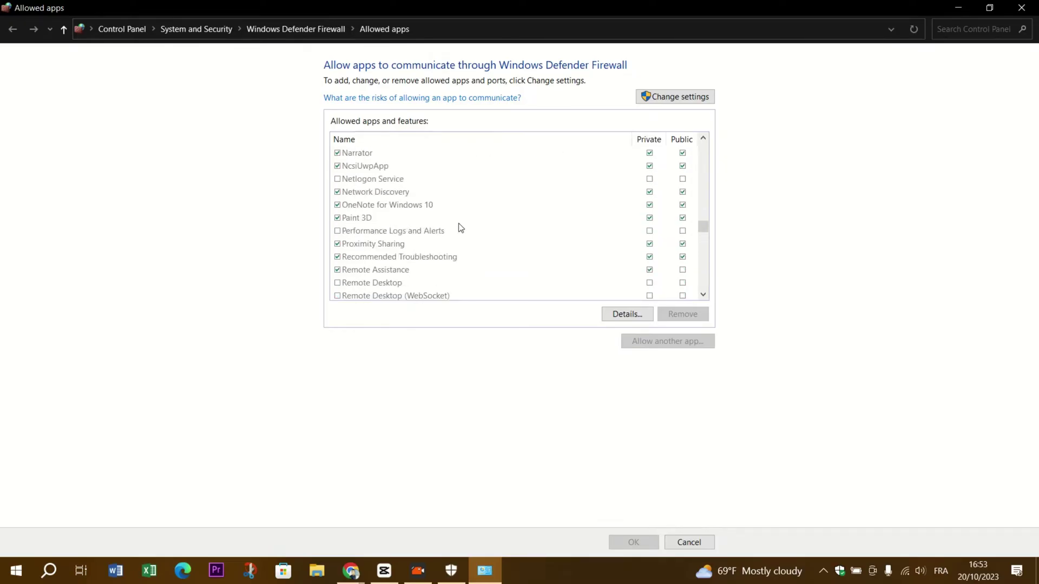
scroll(460, 227, up, 7)
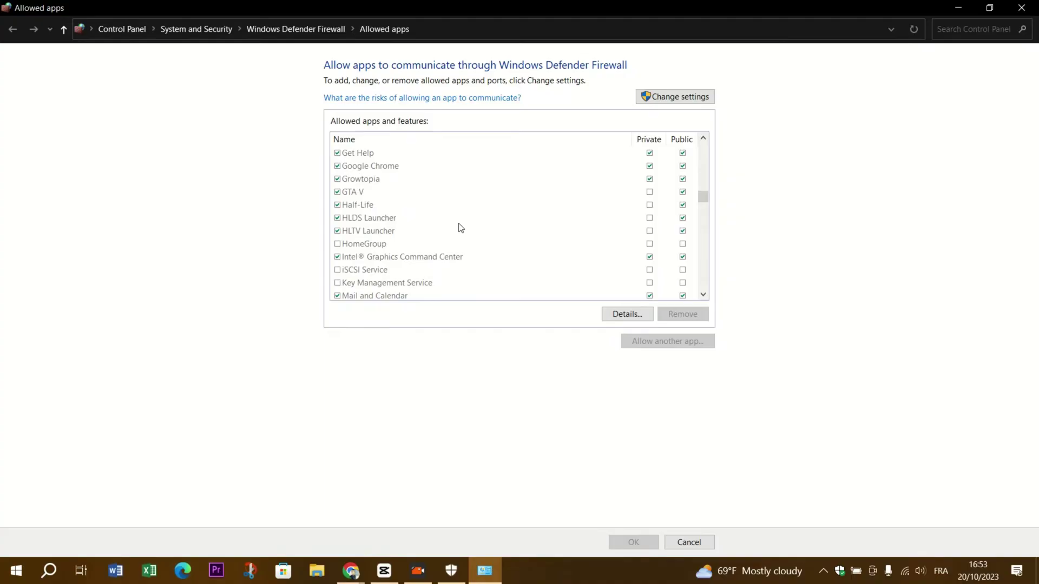
click(1021, 7)
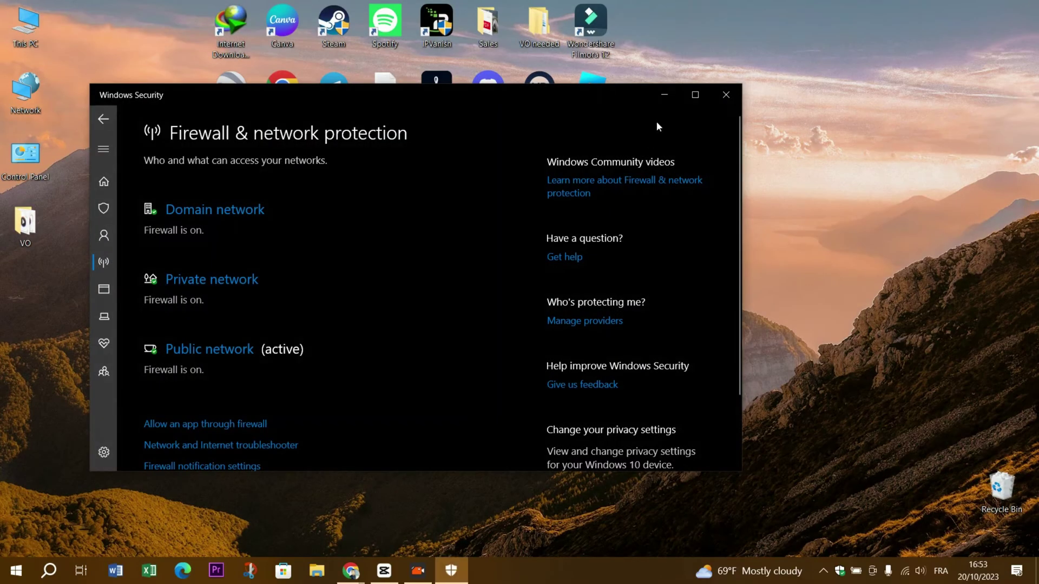
click(727, 95)
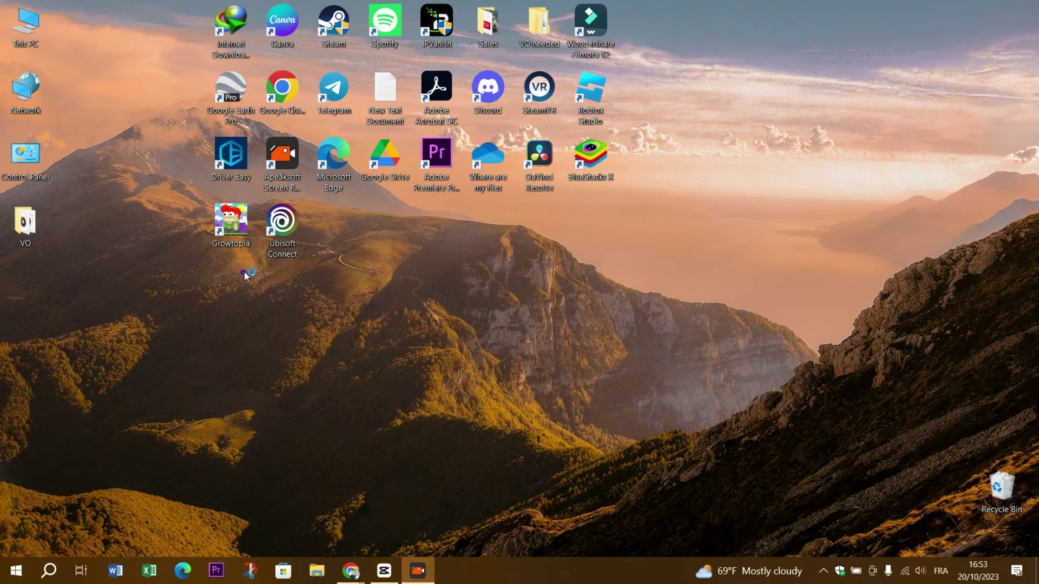
Launch Ubisoft Connect and go to the games library.
drag(245, 276, 187, 214)
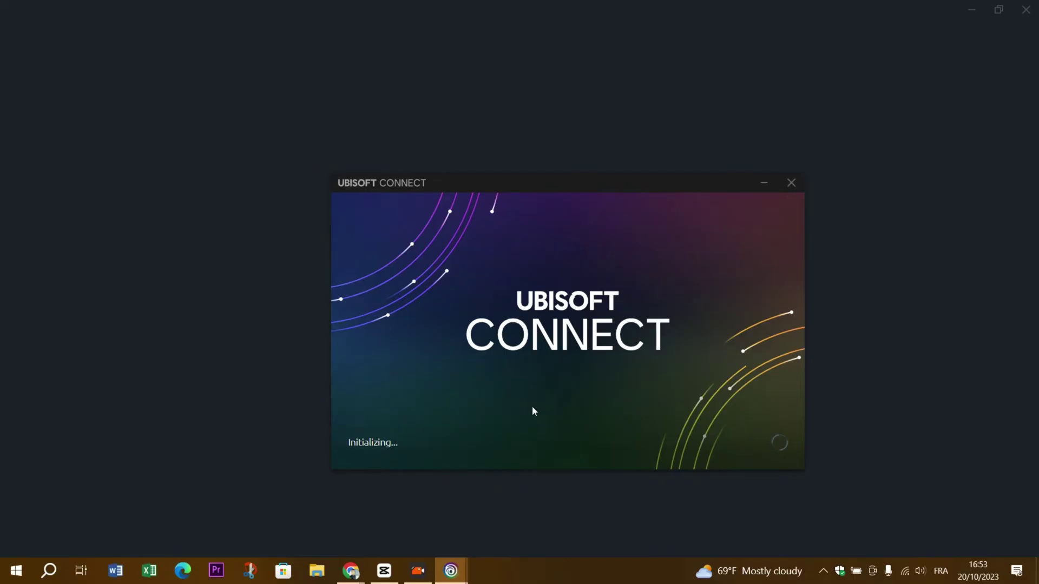
drag(527, 186, 433, 82)
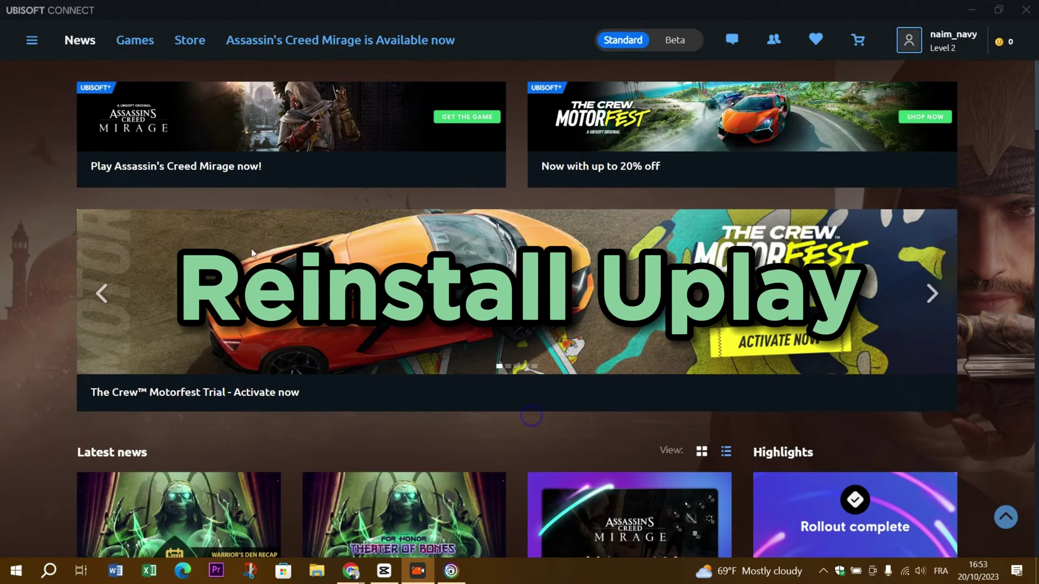
click(135, 40)
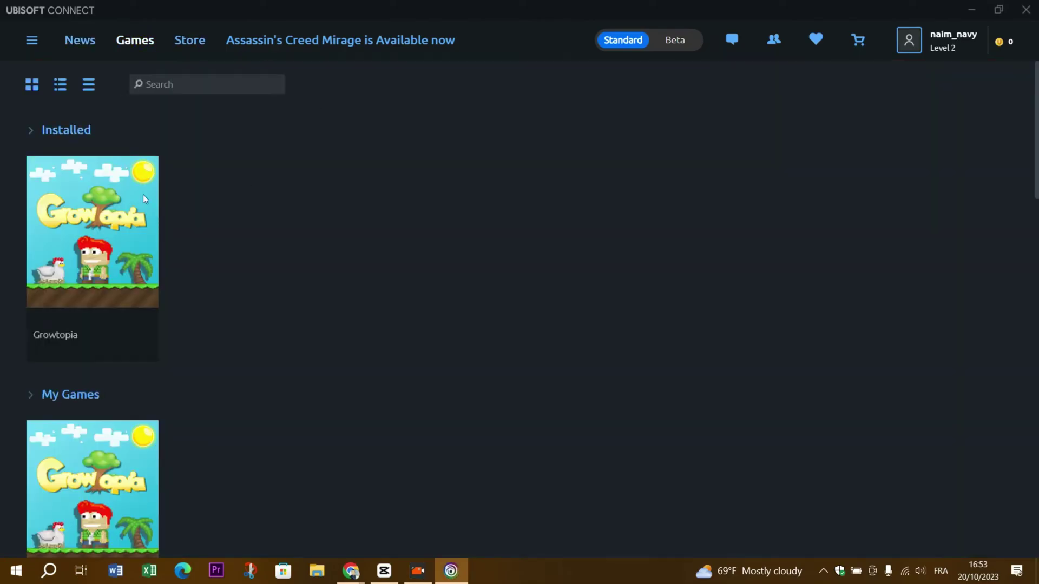
Verify the game files of the installed game Growtopia and dismiss the verification report.
right_click(113, 251)
click(179, 336)
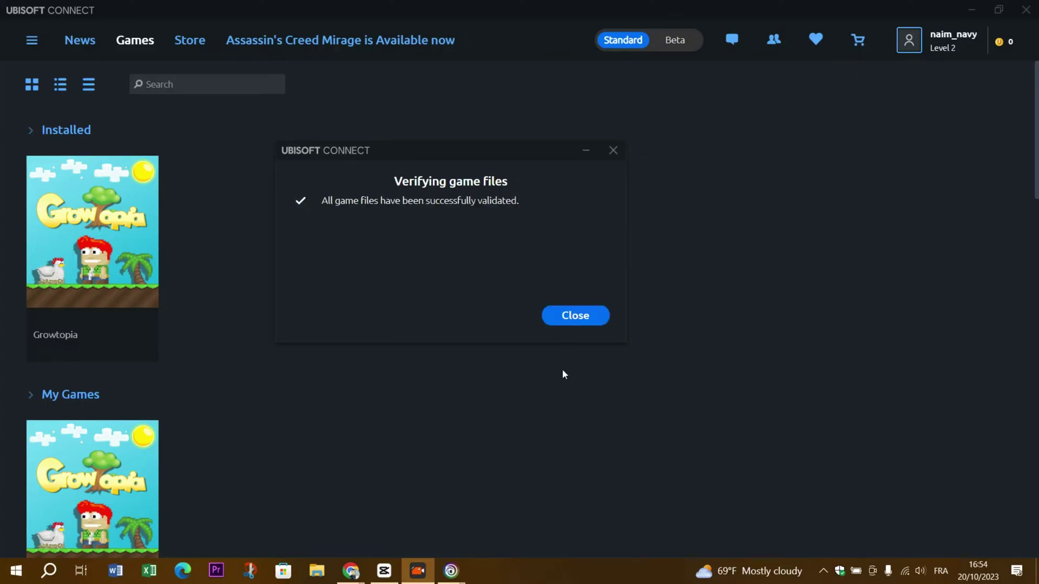
click(573, 316)
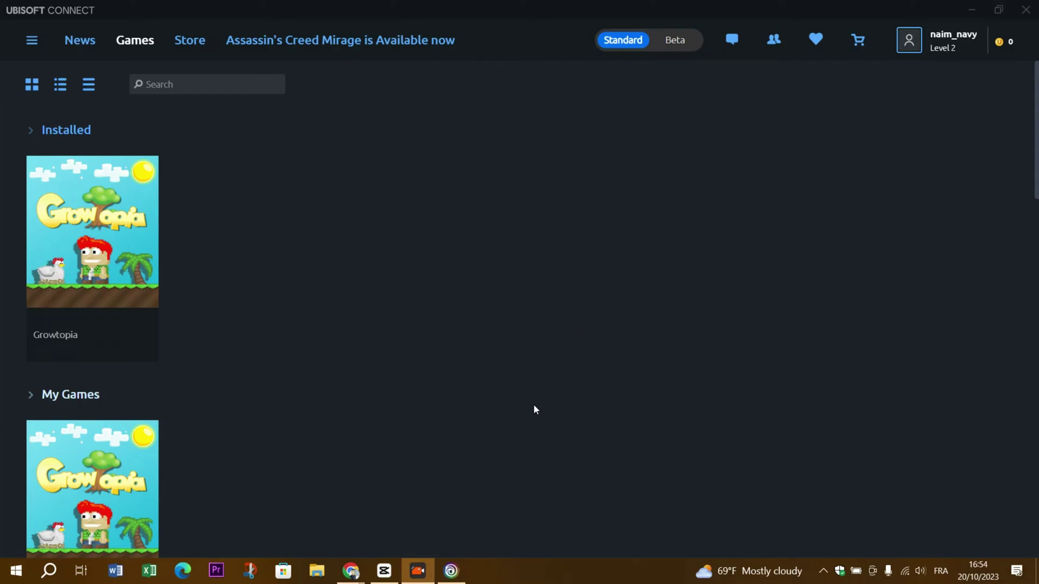
Close Ubisoft Connect and open the Apps & features page in Windows Settings.
click(1023, 7)
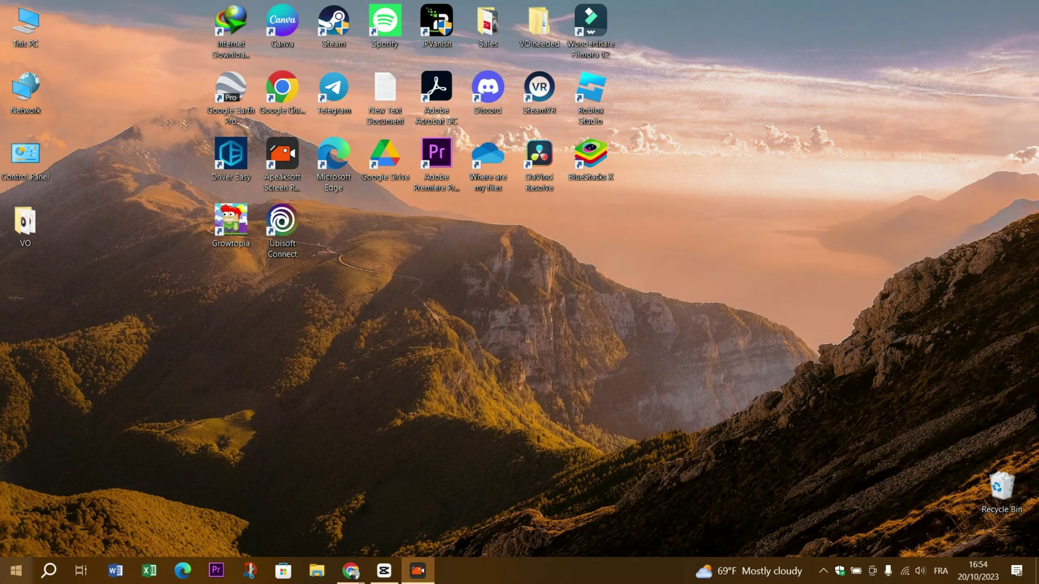
click(6, 567)
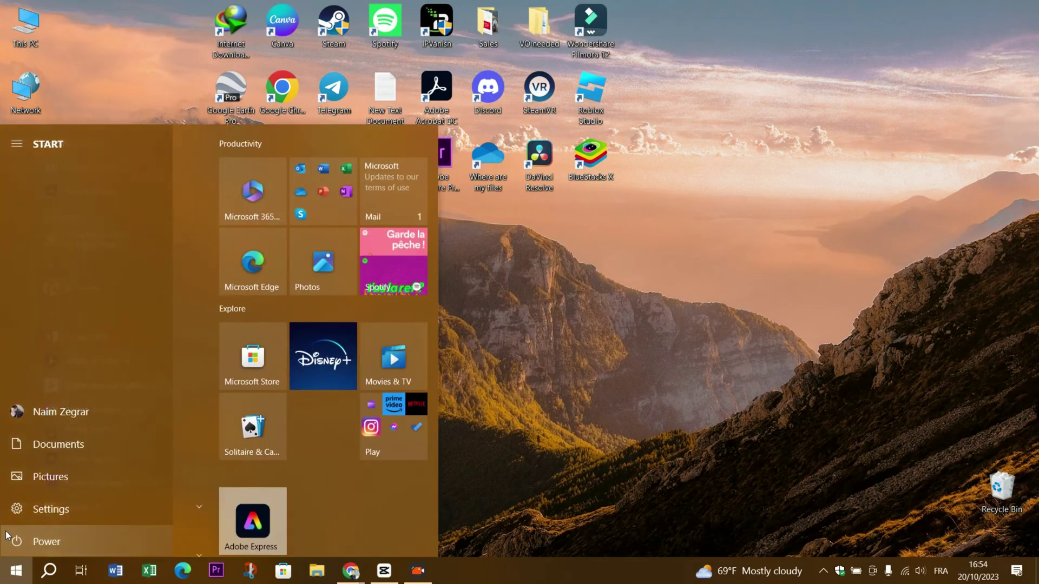
click(15, 512)
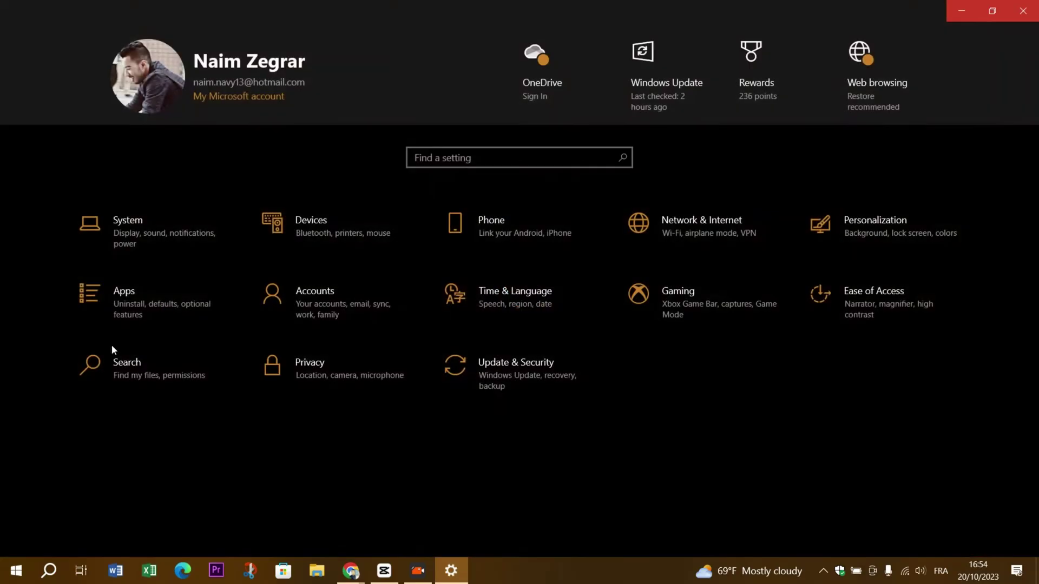
click(180, 318)
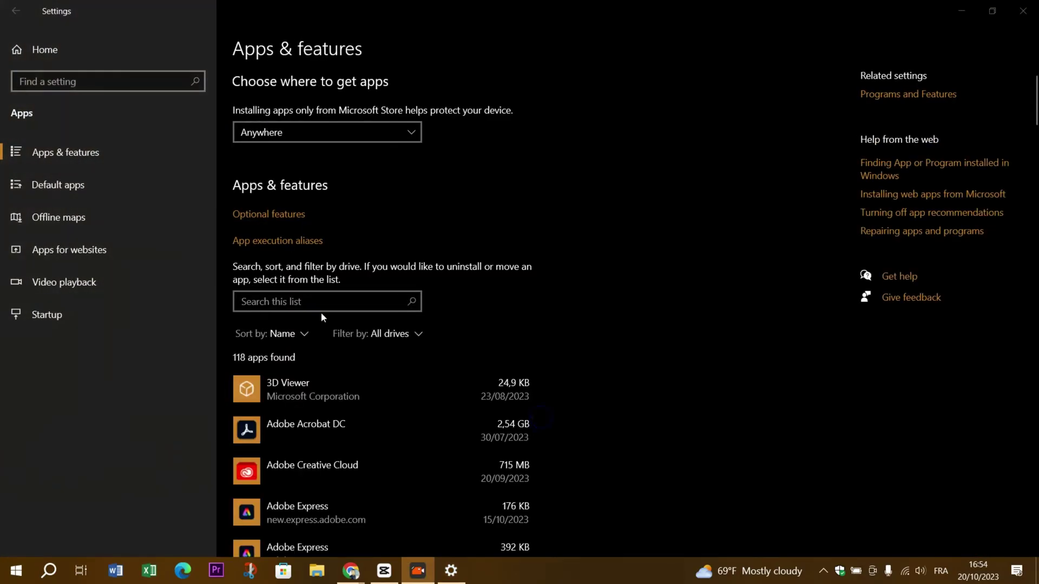
Search the installed apps for UPLAY and for UBISO, and select the Ubisoft Connect entry.
click(303, 304)
text(UPLAY)
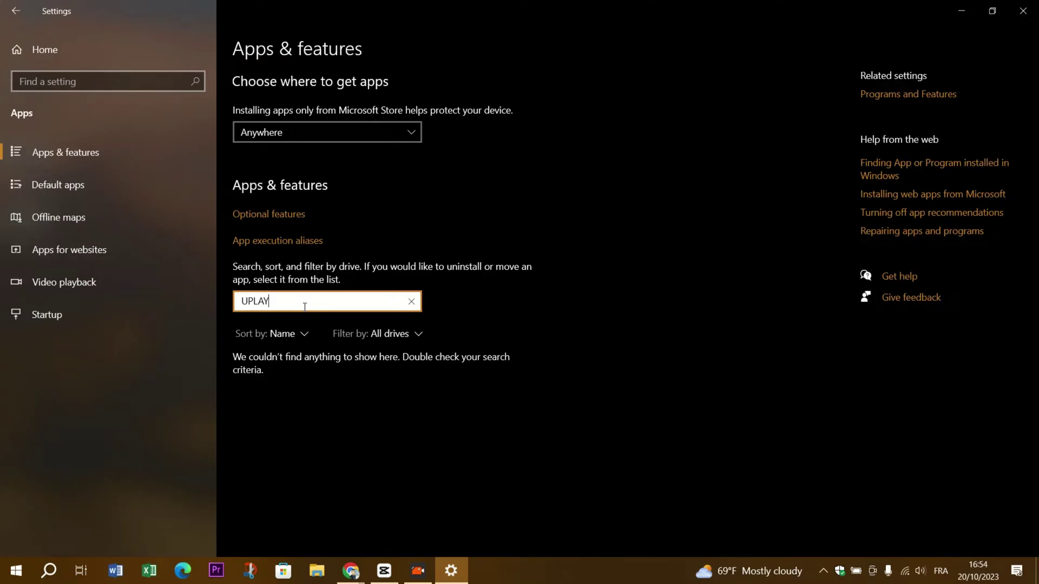
double_click(304, 307)
text(UBISO)
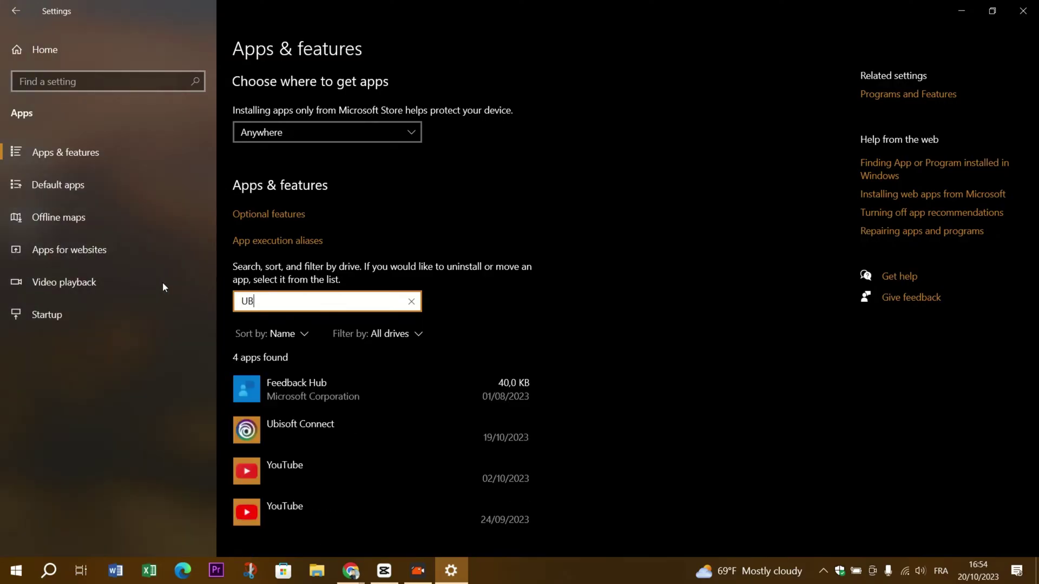
click(327, 392)
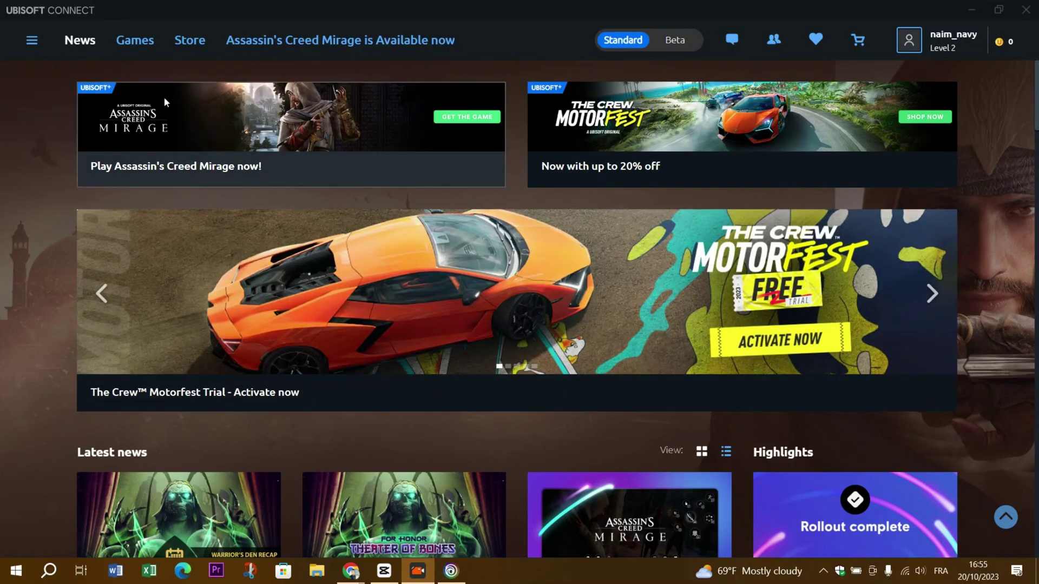
Open the Ubisoft Connect release notes and review the patch notes of the recent monthly updates.
click(32, 40)
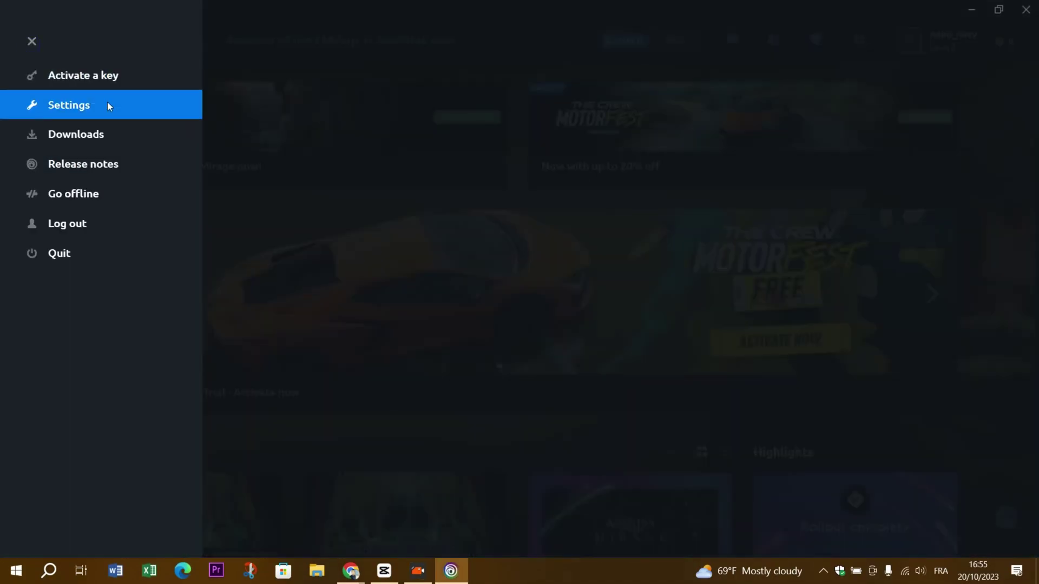
click(102, 165)
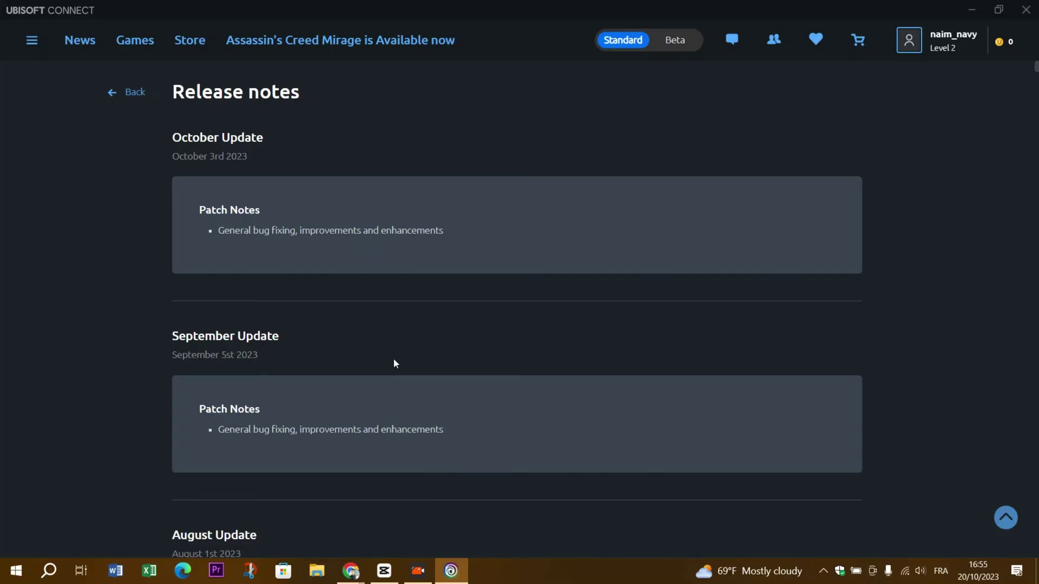
scroll(395, 363, down, 8)
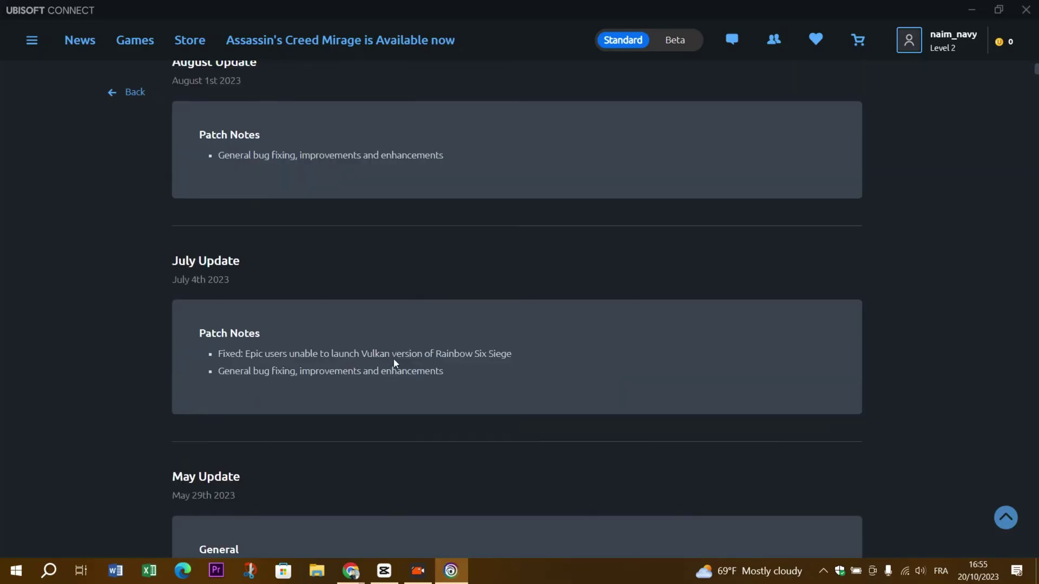
scroll(394, 358, up, 8)
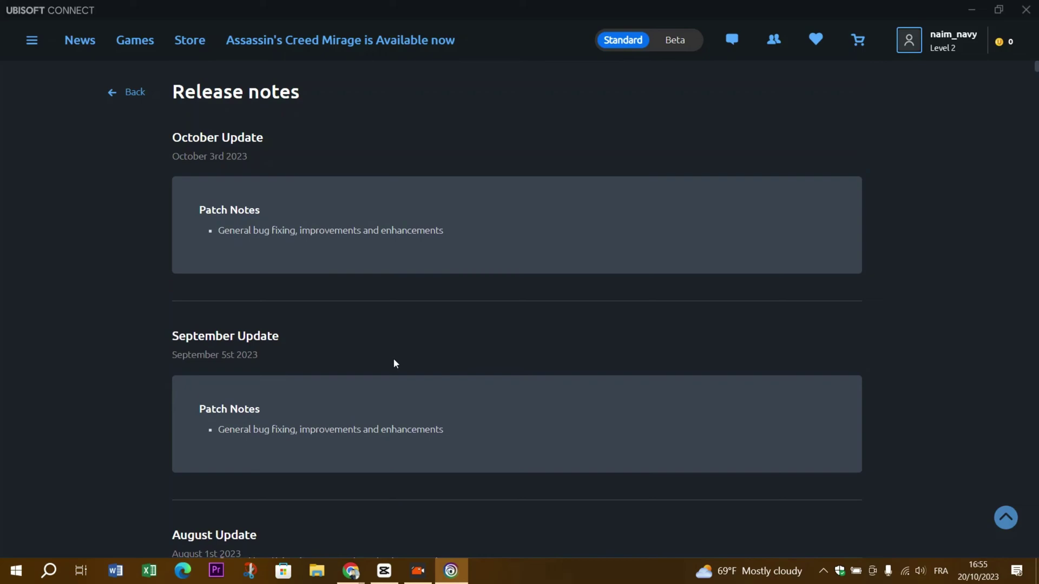
Return to the News page and look through the latest news articles down to the oldest entries and back.
click(92, 45)
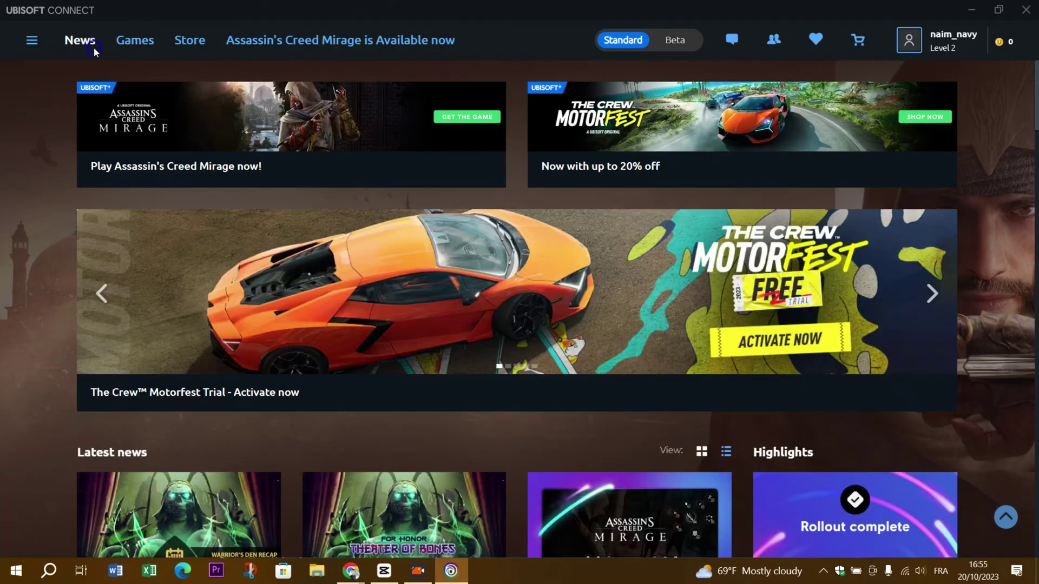
scroll(39, 325, down, 5)
scroll(39, 332, down, 5)
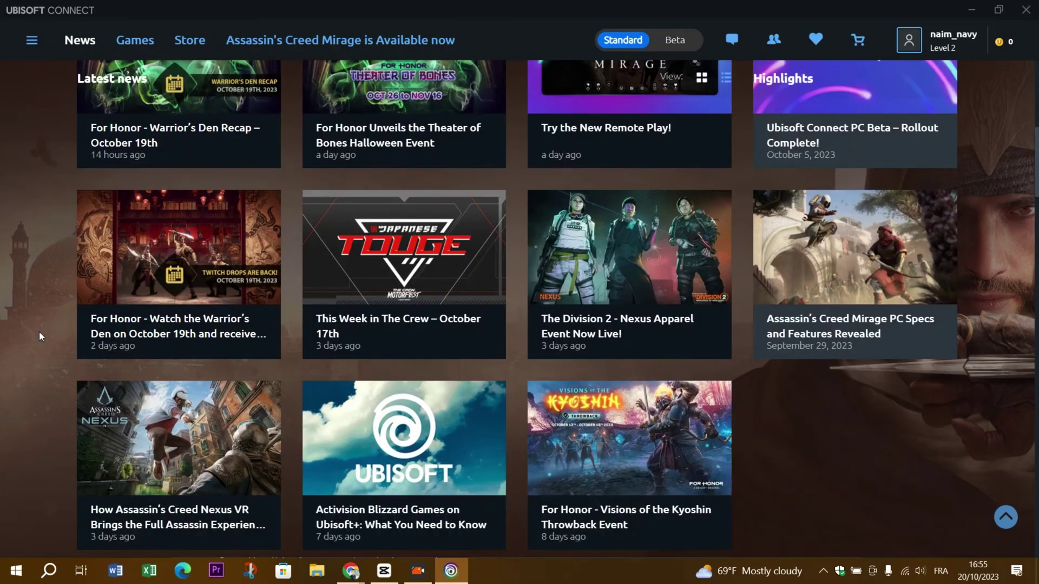
scroll(41, 332, down, 5)
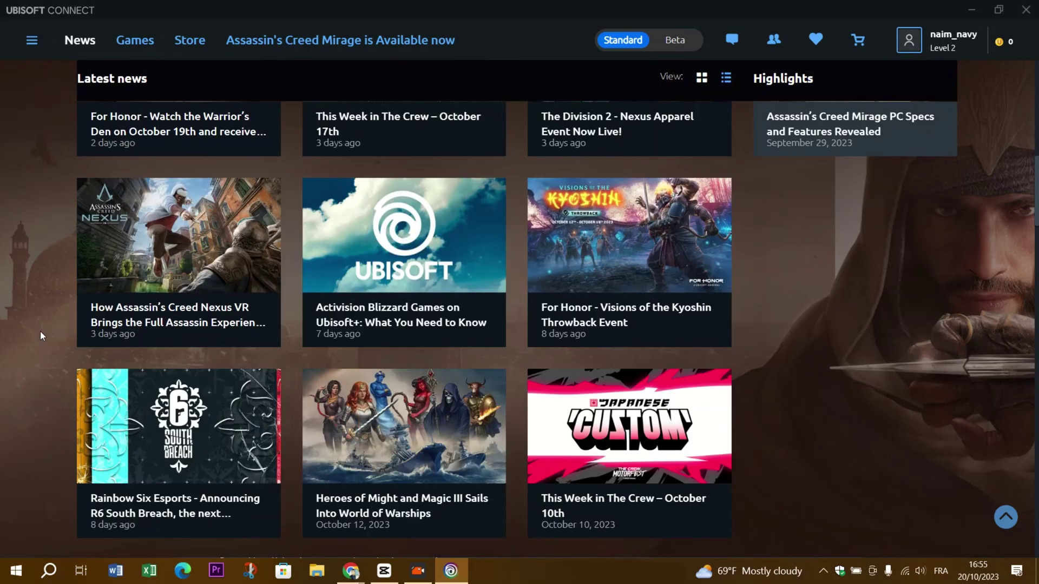
scroll(40, 331, down, 9)
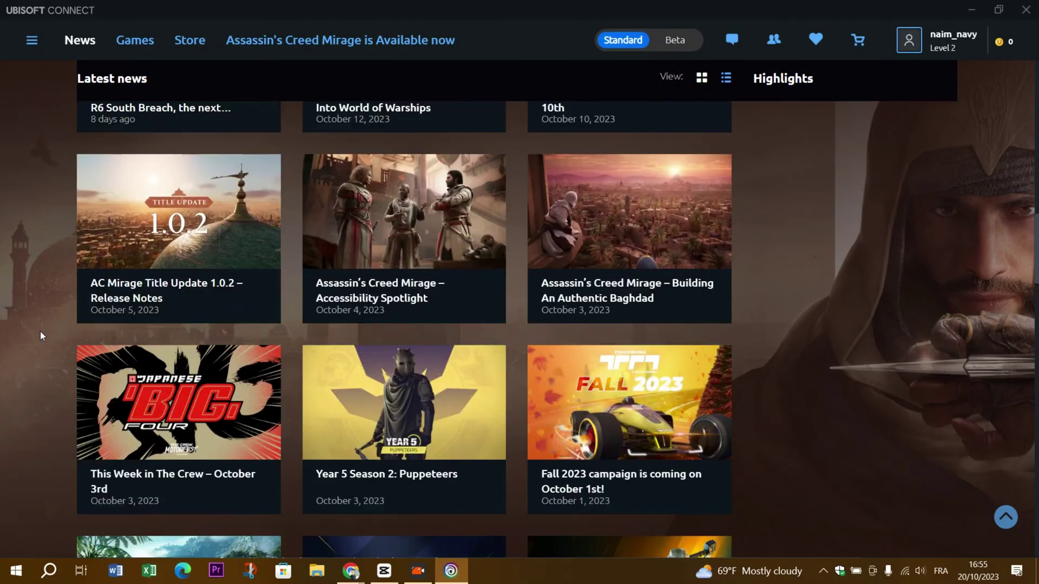
scroll(40, 331, down, 5)
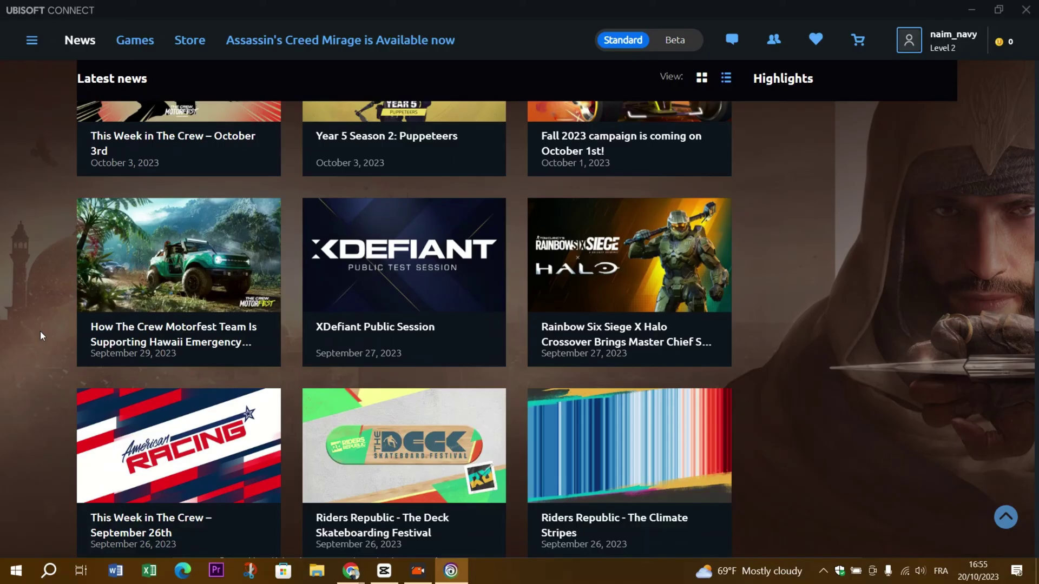
scroll(40, 332, down, 8)
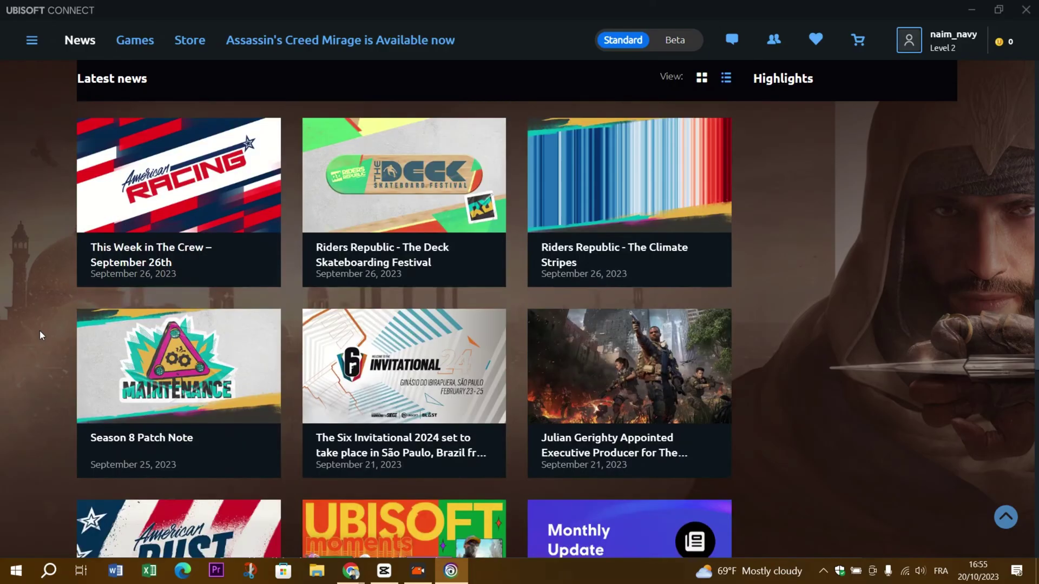
scroll(40, 332, down, 8)
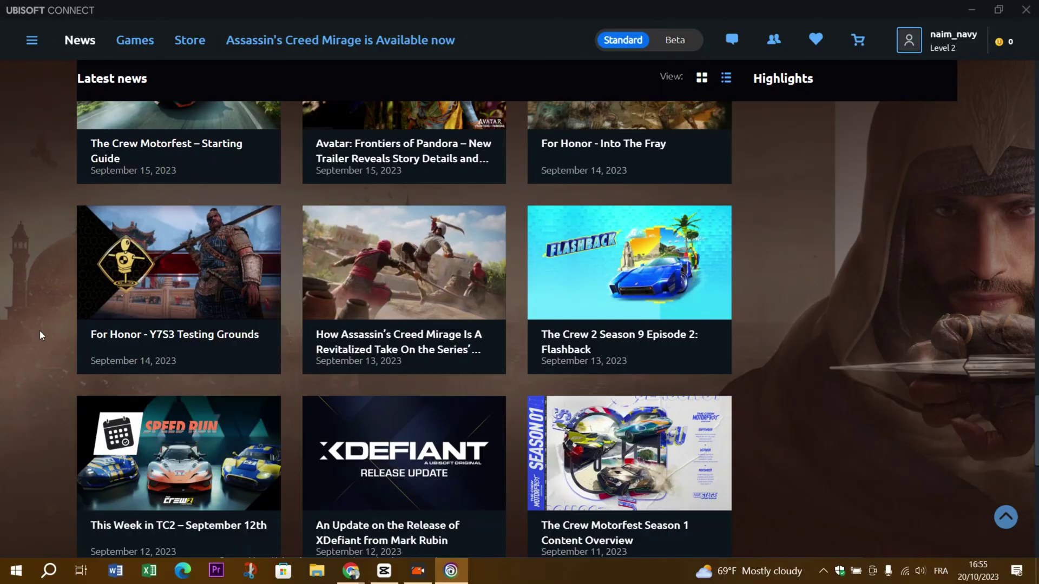
scroll(40, 332, down, 12)
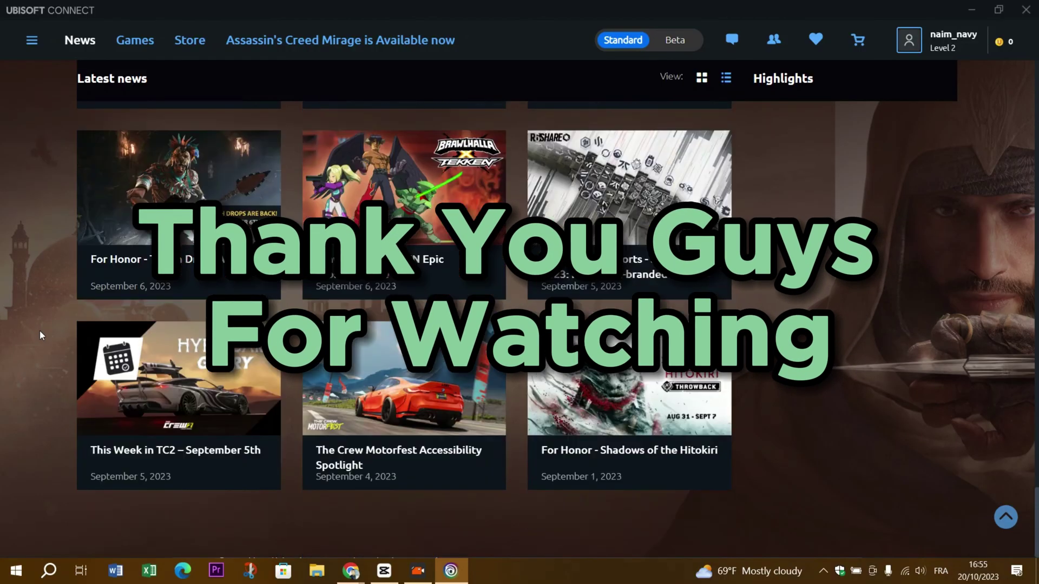
scroll(40, 331, up, 20)
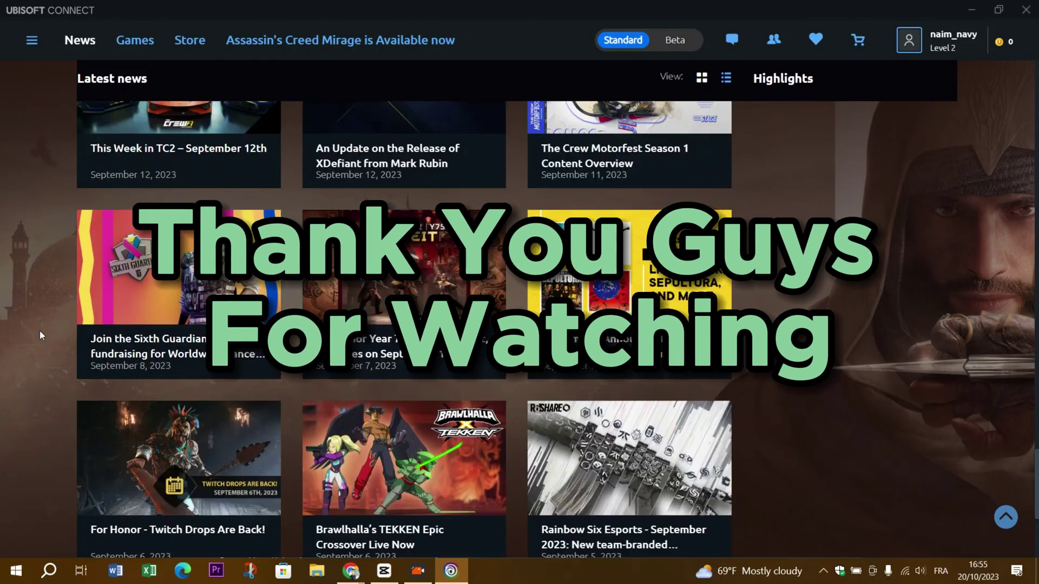
scroll(41, 331, up, 18)
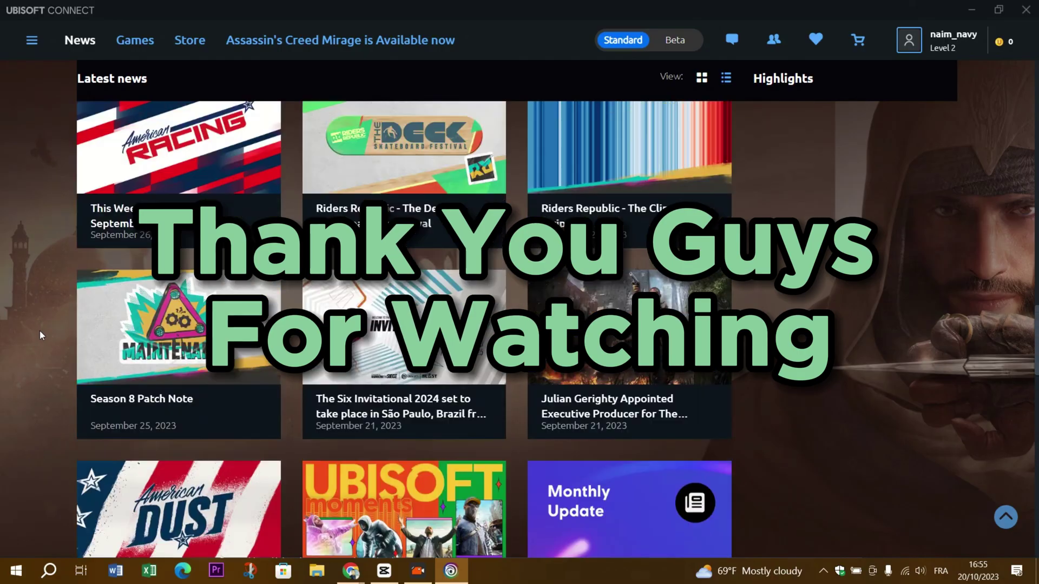
scroll(40, 331, up, 20)
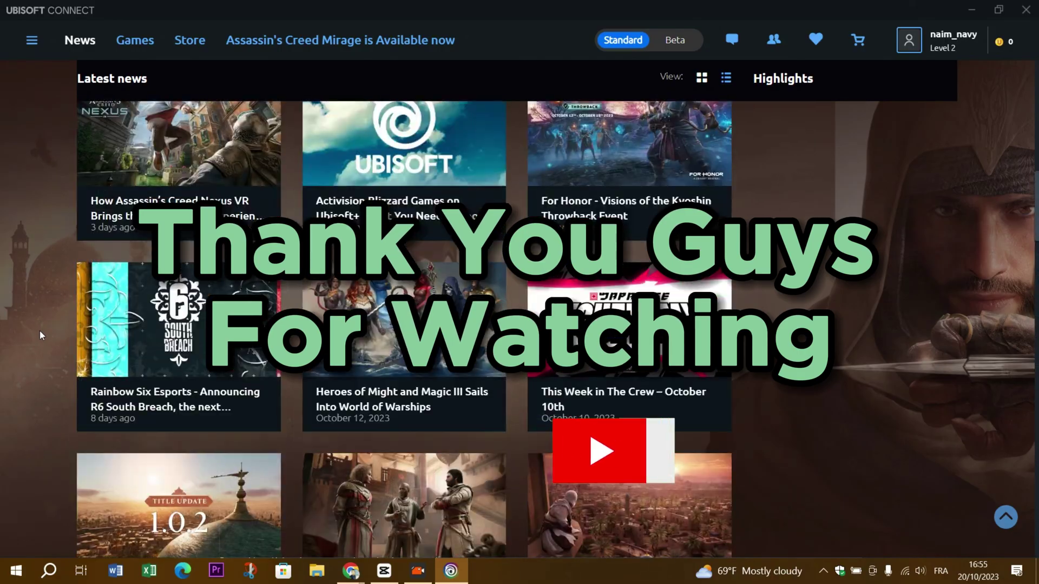
scroll(40, 330, up, 3)
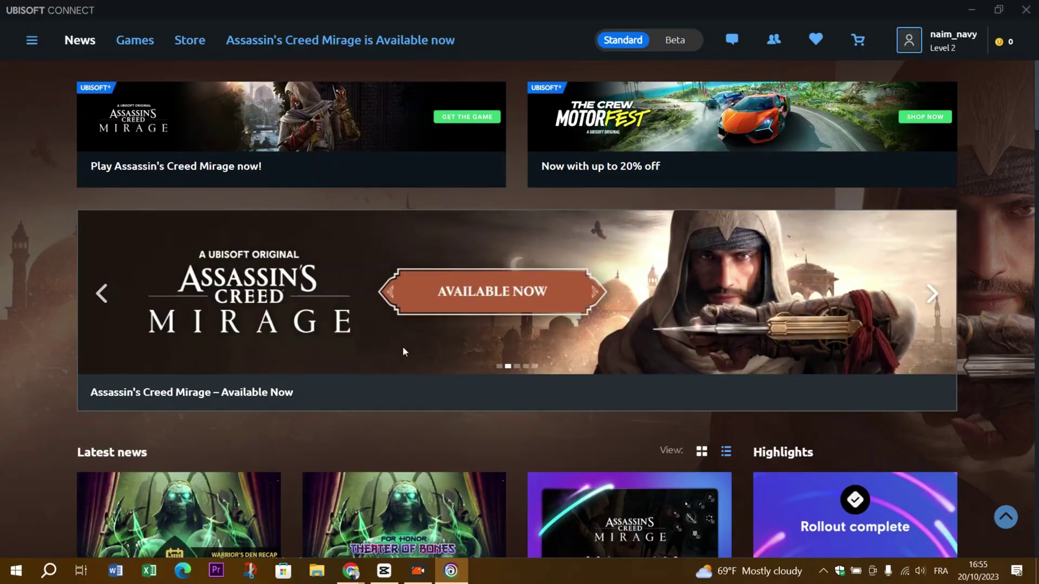